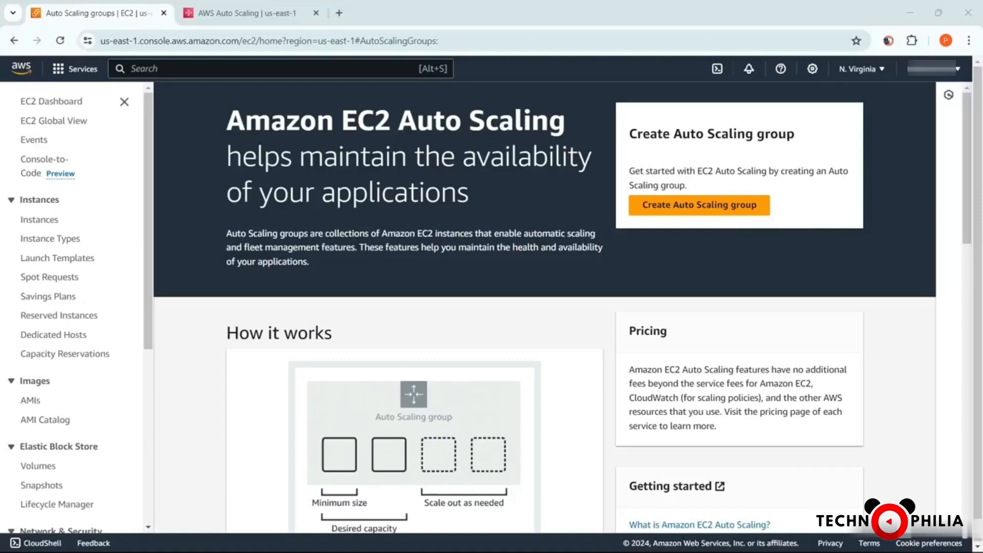
Start creating an EC2 Auto Scaling group and name it Test-Scaling-Group1
{"action": "left_click", "coordinate": [665, 213]}
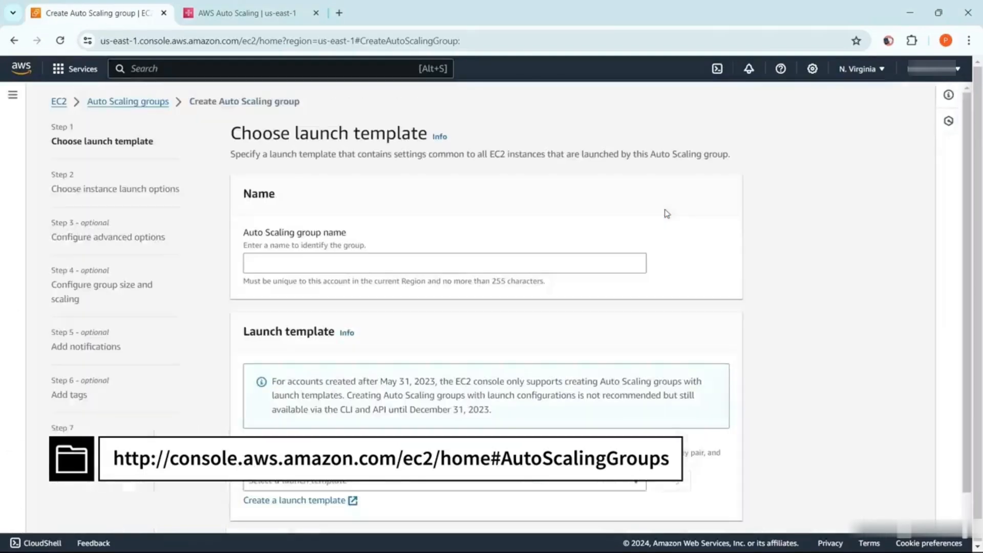
{"action": "left_click", "coordinate": [539, 272]}
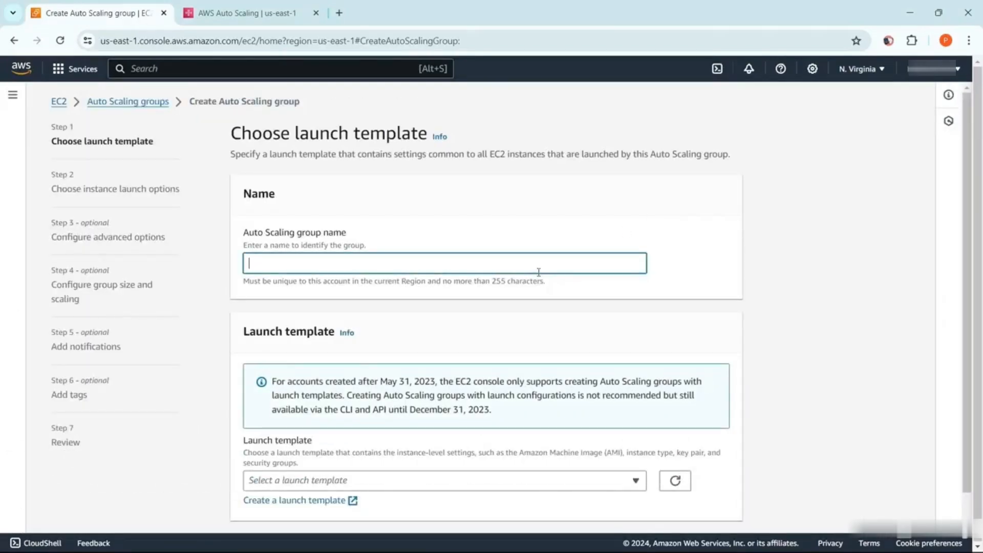
{"action": "type", "text": "Test-Scaling-Group1"}
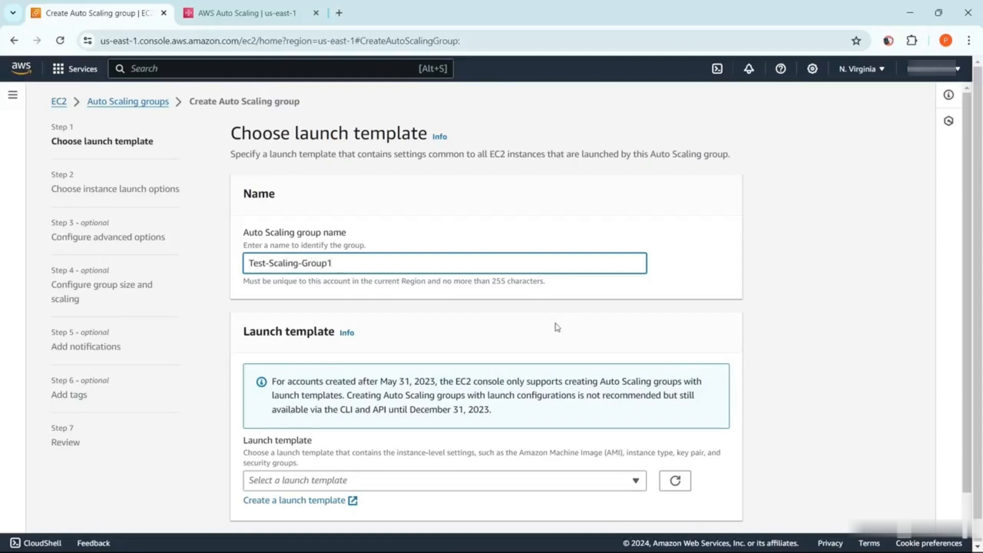
Choose Test-template as the group's launch template and proceed to the instance launch options
{"action": "scroll", "coordinate": [557, 328], "scroll_direction": "down", "scroll_amount": 1}
{"action": "left_click", "coordinate": [638, 454]}
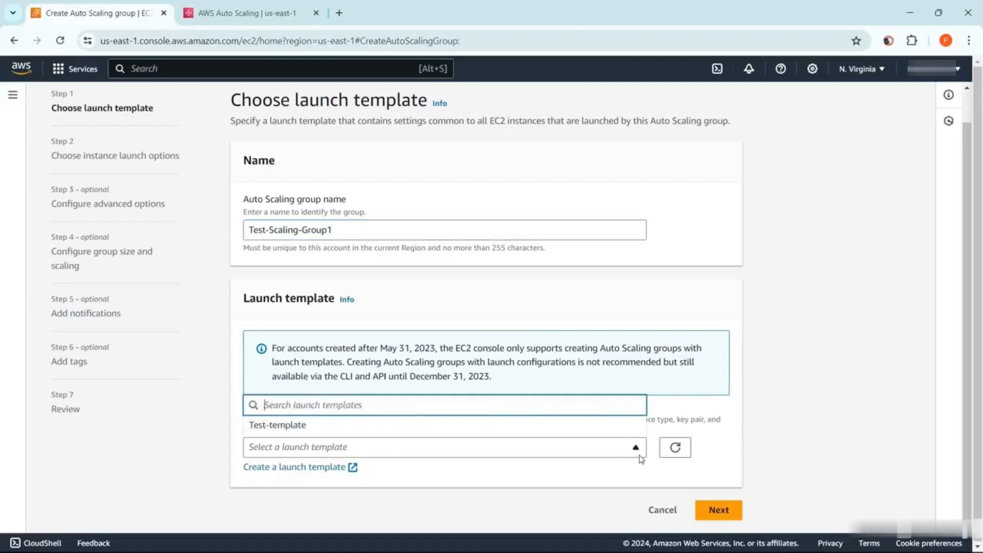
{"action": "left_click", "coordinate": [638, 448]}
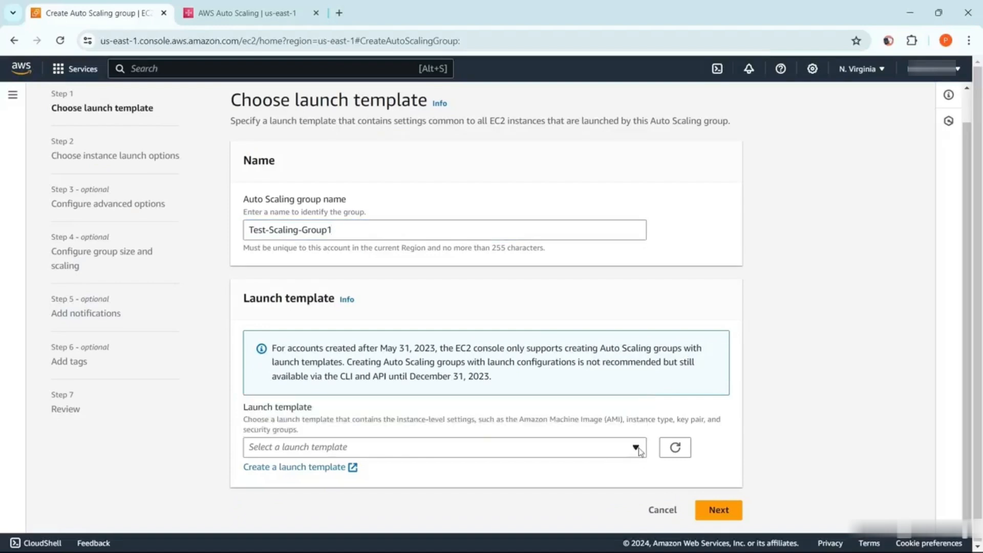
{"action": "left_click", "coordinate": [638, 447]}
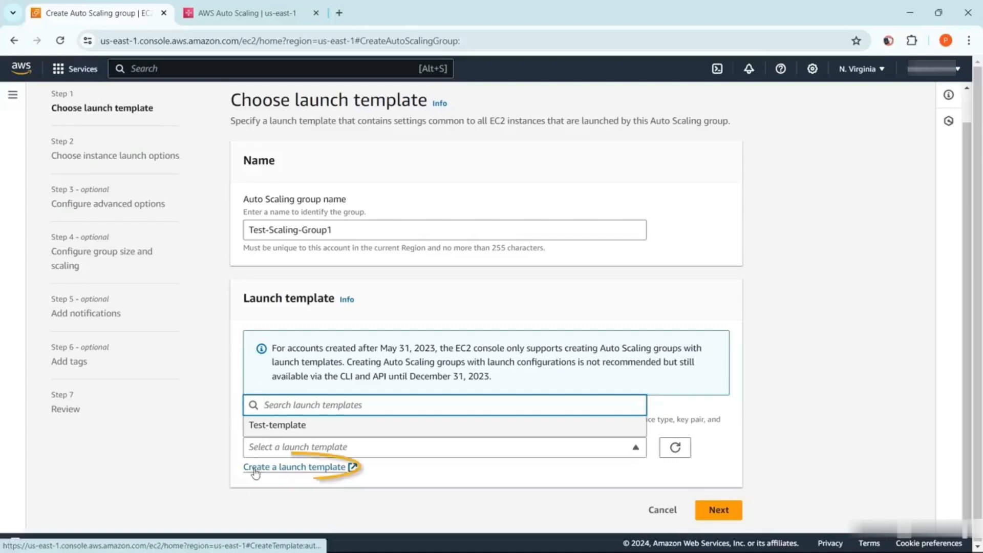
{"action": "left_click", "coordinate": [297, 429]}
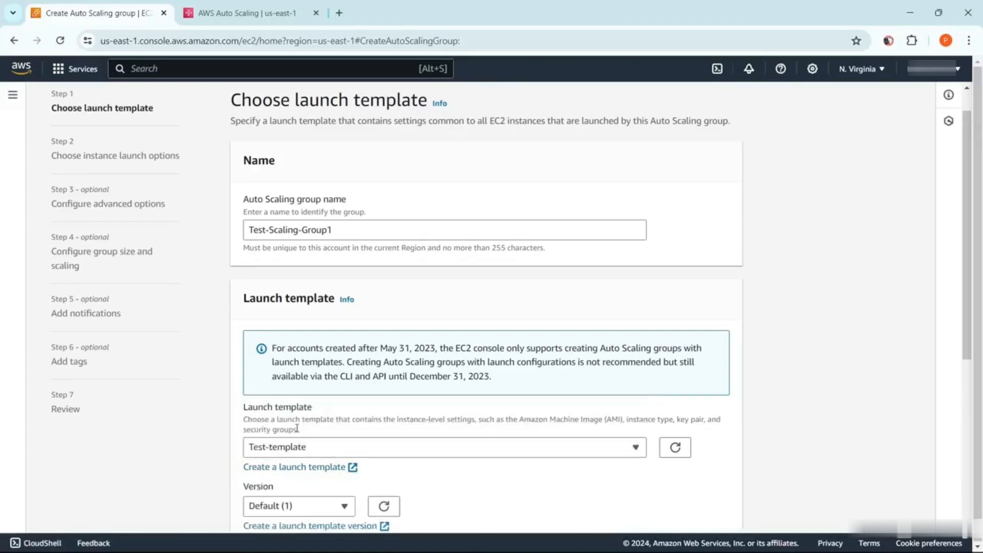
{"action": "scroll", "coordinate": [297, 428], "scroll_direction": "down", "scroll_amount": 3}
{"action": "scroll", "coordinate": [296, 428], "scroll_direction": "down", "scroll_amount": 3}
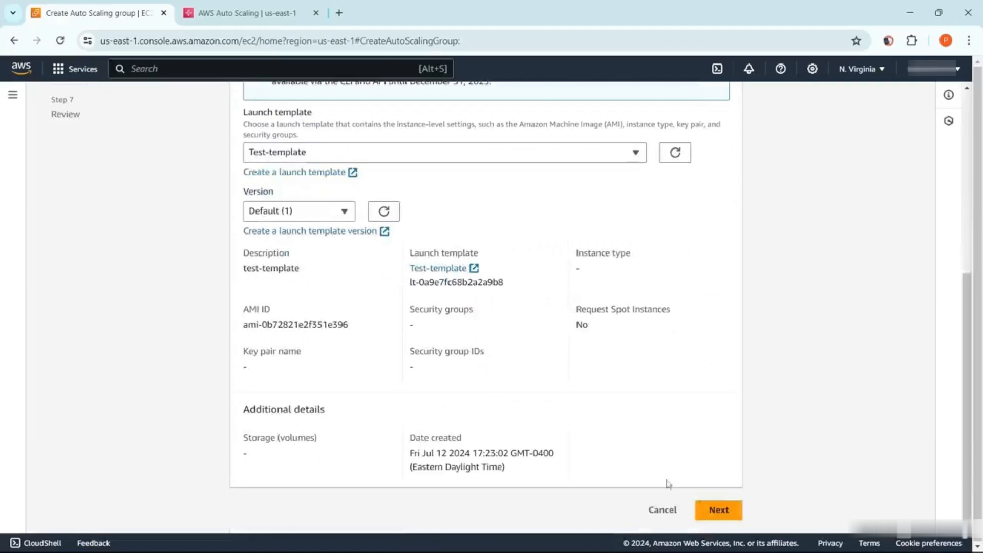
{"action": "left_click", "coordinate": [718, 510]}
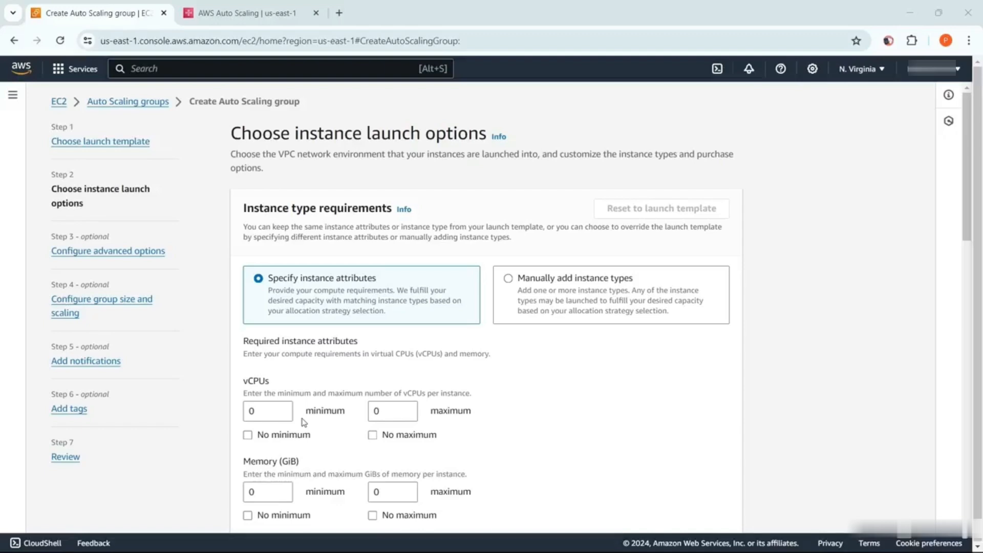
Set the required vCPUs per instance to a minimum of 1 and a maximum of 10
{"action": "left_click", "coordinate": [266, 408]}
{"action": "type", "text": "1"}
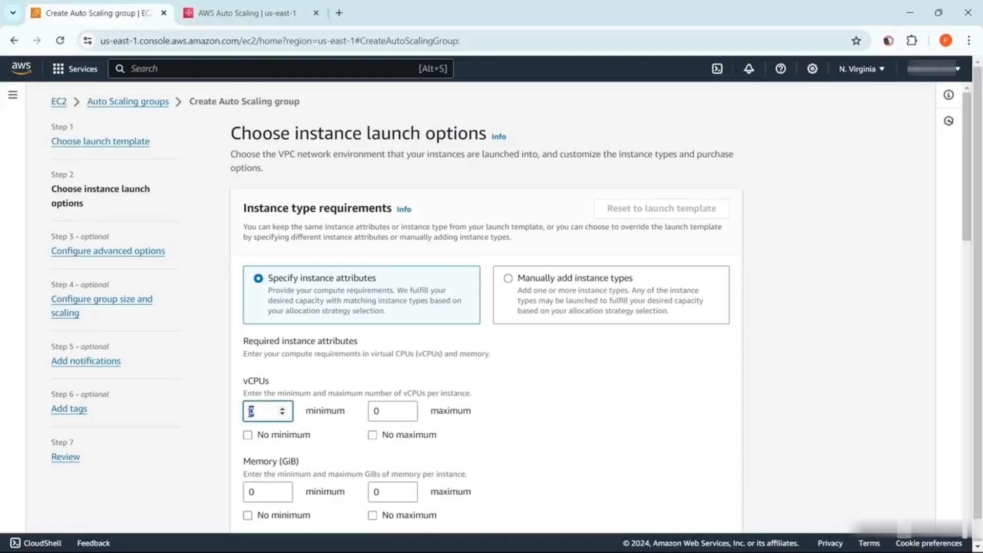
{"action": "left_click", "coordinate": [372, 410]}
{"action": "type", "text": "1"}
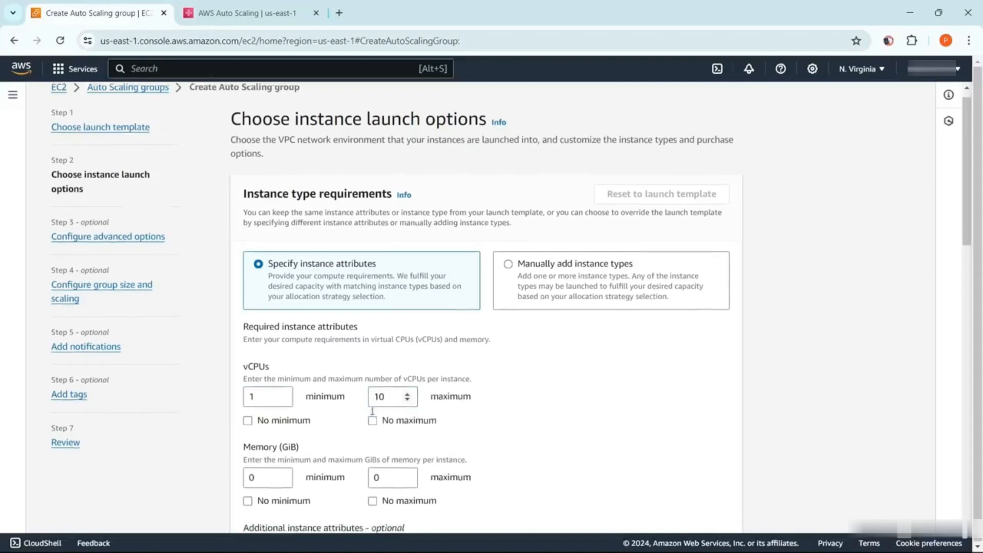
Set the required memory per instance to a minimum of 1 GiB and a maximum of 10 GiB
{"action": "scroll", "coordinate": [372, 411], "scroll_direction": "down", "scroll_amount": 2}
{"action": "left_click", "coordinate": [259, 408]}
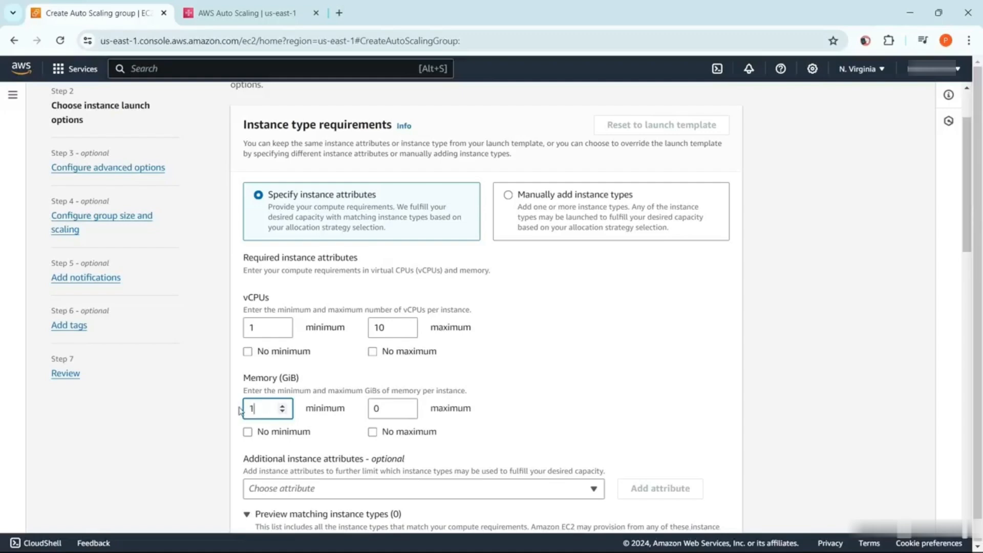
{"action": "key", "text": "BackSpace"}
{"action": "type", "text": "1"}
{"action": "key", "text": "Tab"}
{"action": "type", "text": "10"}
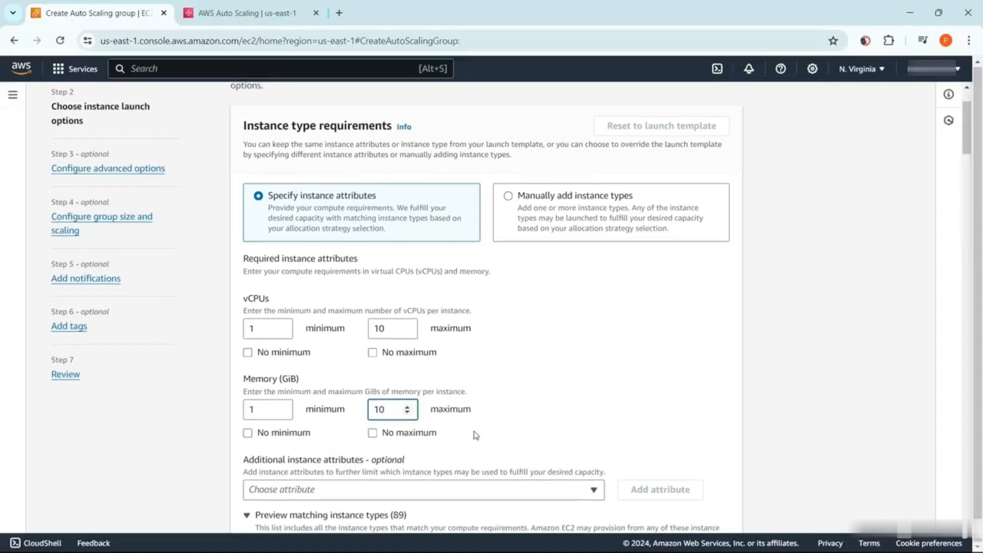
Select the us-east-1a subnet for the group's network and proceed to the advanced options
{"action": "scroll", "coordinate": [473, 434], "scroll_direction": "down", "scroll_amount": 20}
{"action": "scroll", "coordinate": [474, 434], "scroll_direction": "down", "scroll_amount": 20}
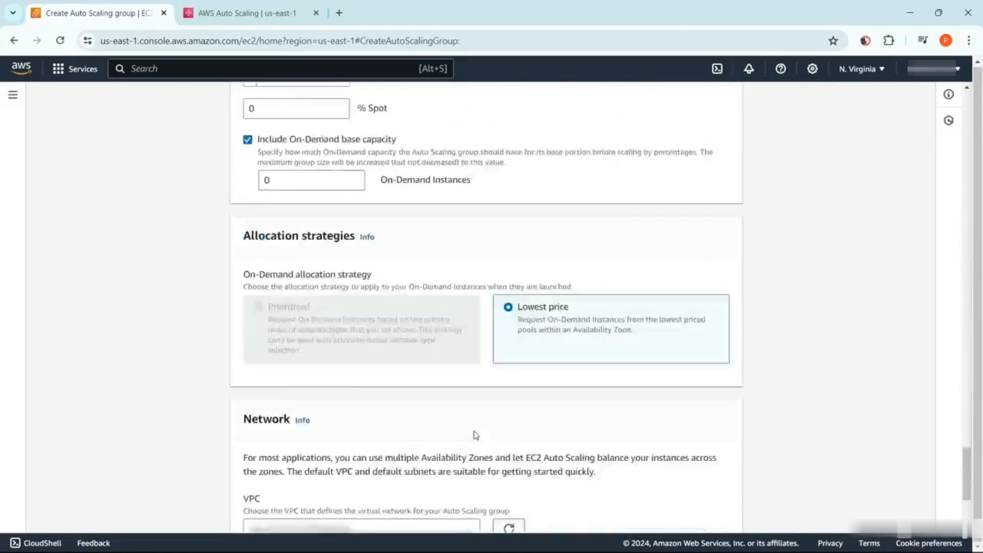
{"action": "left_click", "coordinate": [474, 434]}
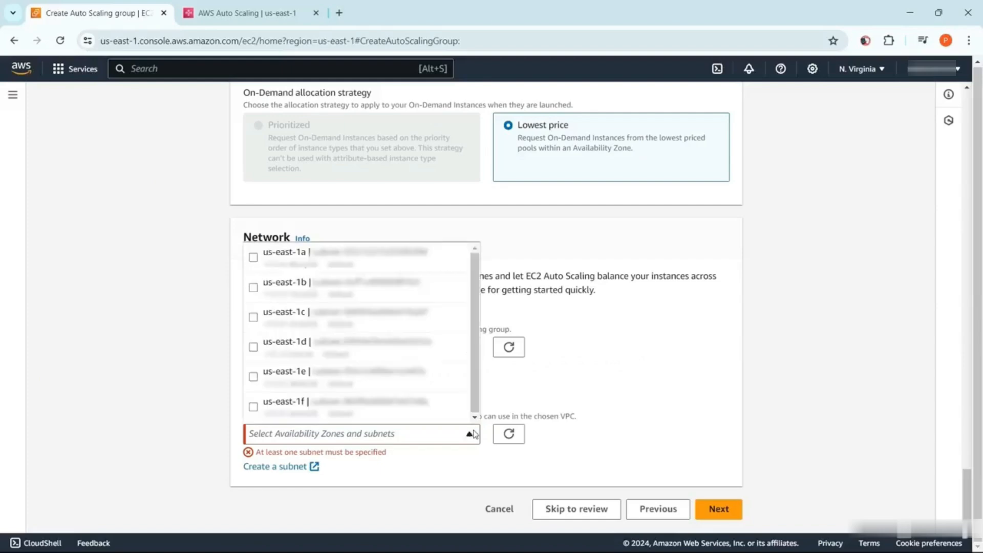
{"action": "left_click", "coordinate": [254, 257]}
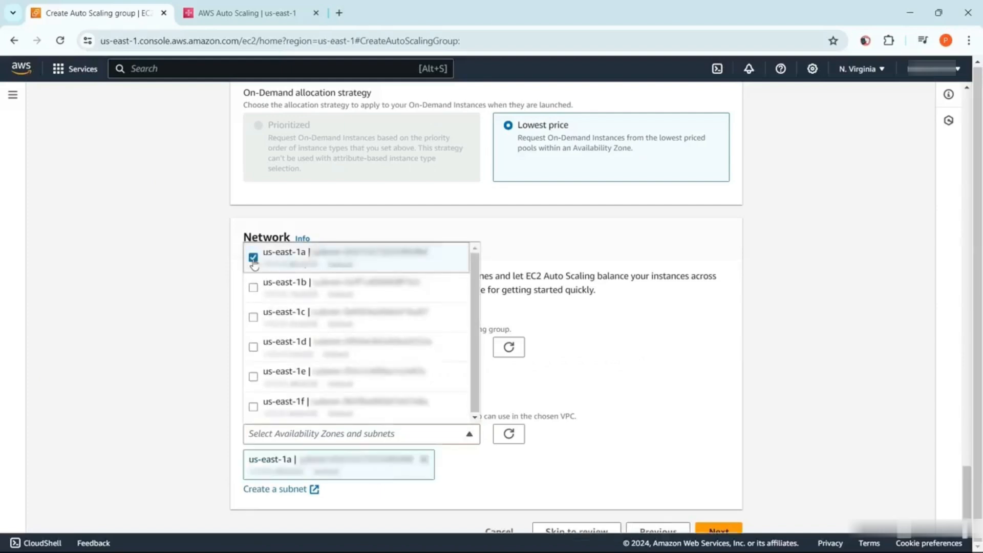
{"action": "scroll", "coordinate": [723, 504], "scroll_direction": "down", "scroll_amount": 1}
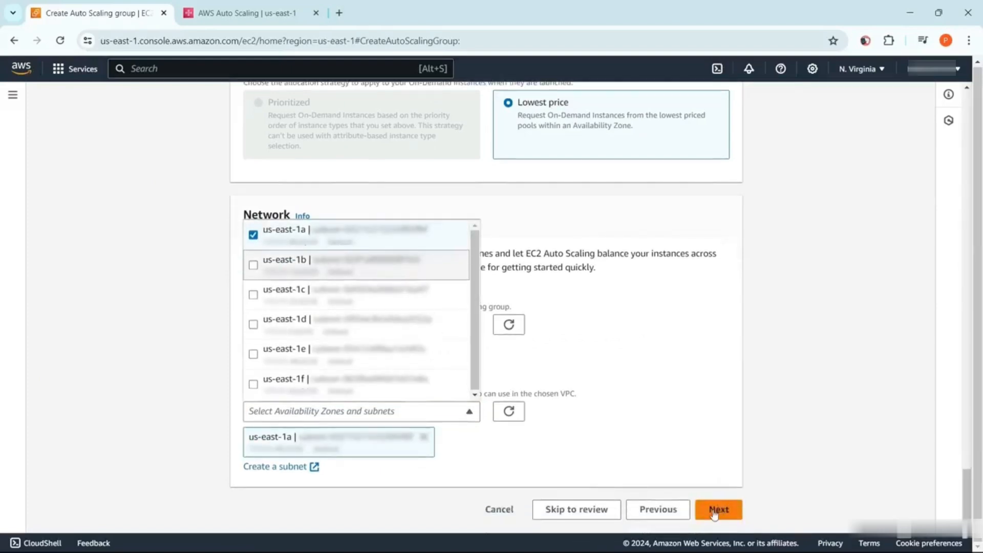
{"action": "left_click", "coordinate": [715, 509]}
Accept the default advanced options, then set the maximum desired capacity to 10 and proceed to notifications
{"action": "scroll", "coordinate": [556, 437], "scroll_direction": "down", "scroll_amount": 10}
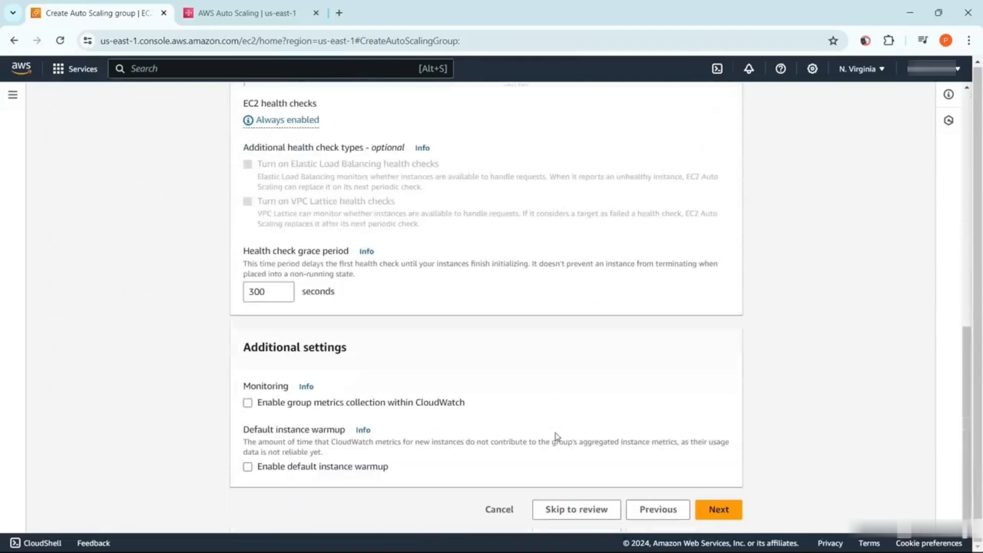
{"action": "left_click", "coordinate": [725, 515]}
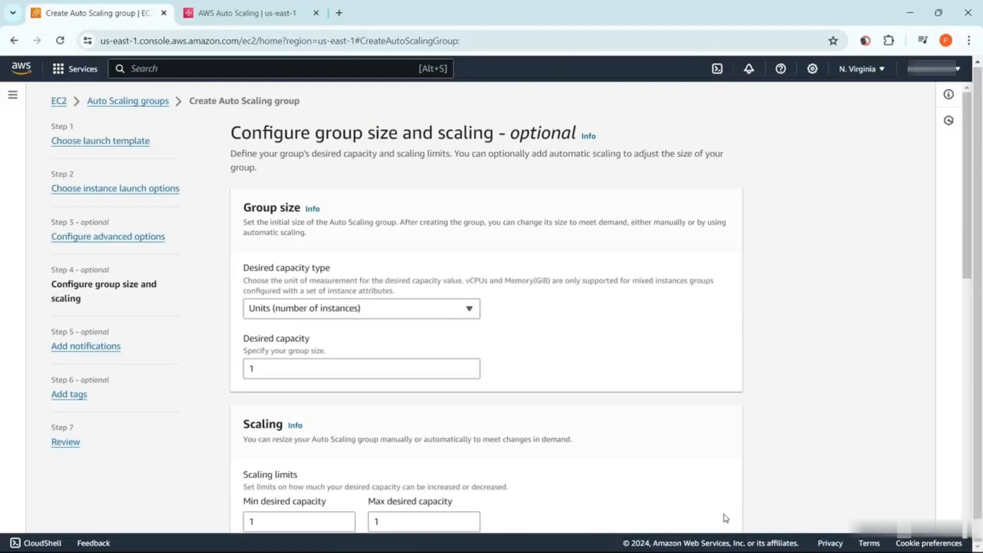
{"action": "scroll", "coordinate": [792, 213], "scroll_direction": "down", "scroll_amount": 3}
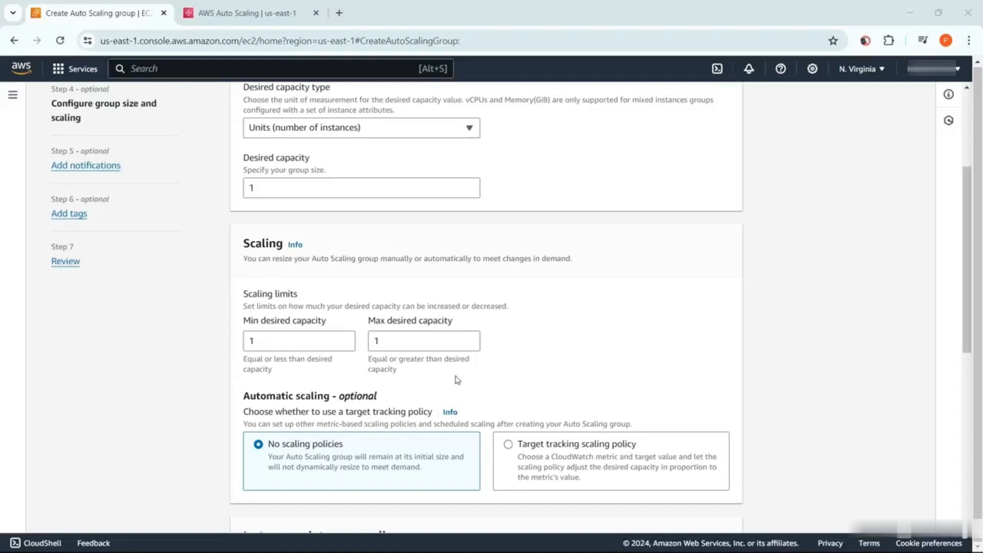
{"action": "left_click", "coordinate": [419, 345]}
{"action": "type", "text": "0"}
{"action": "scroll", "coordinate": [419, 343], "scroll_direction": "down", "scroll_amount": 8}
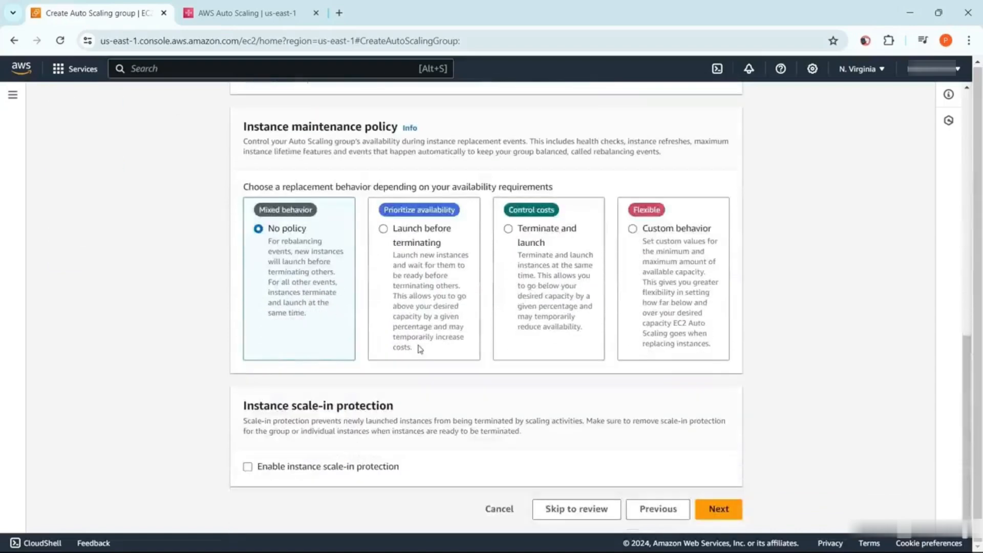
{"action": "left_click", "coordinate": [720, 509]}
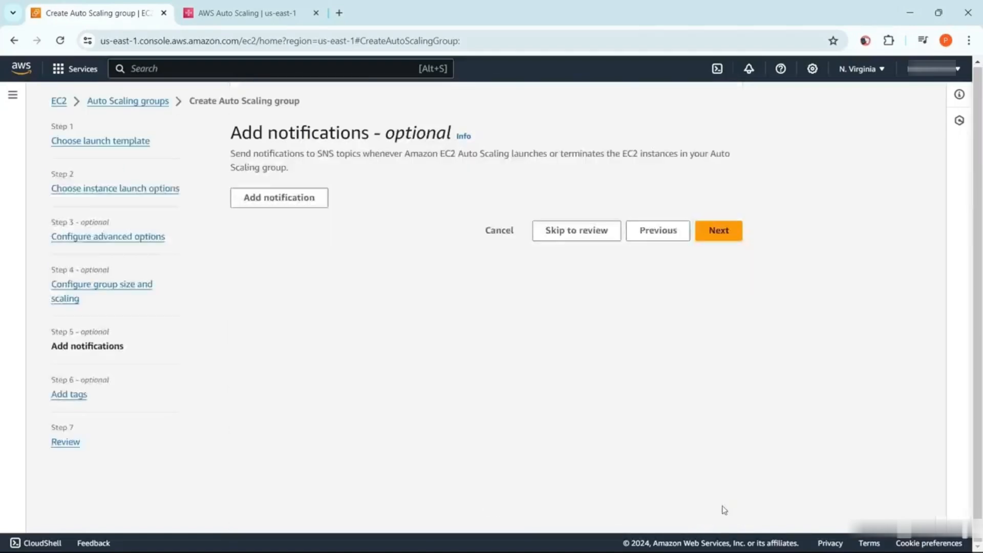
Skip the optional notifications and tags, and create the Auto Scaling group from the review page
{"action": "left_click", "coordinate": [731, 236]}
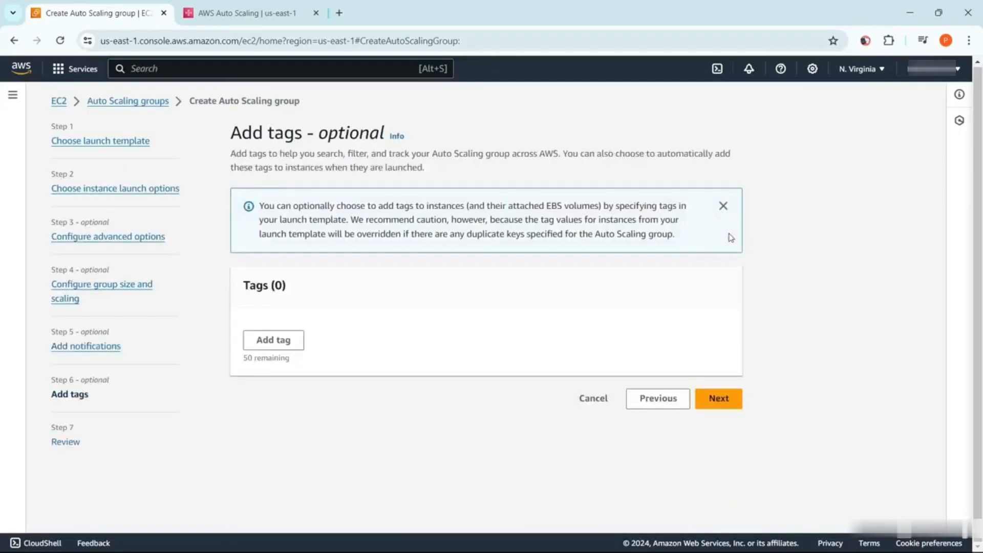
{"action": "left_click", "coordinate": [721, 398]}
{"action": "scroll", "coordinate": [661, 213], "scroll_direction": "down", "scroll_amount": 20}
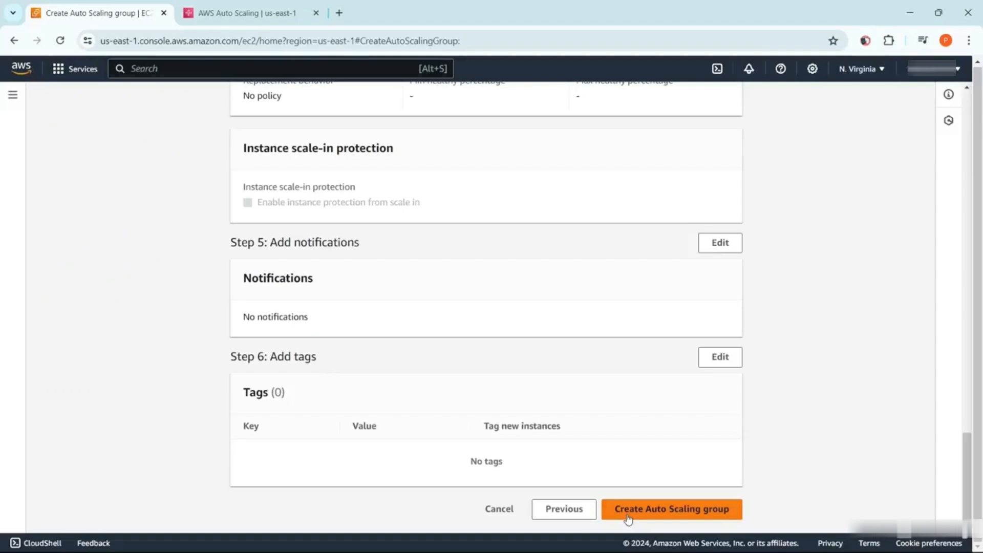
{"action": "left_click", "coordinate": [628, 518]}
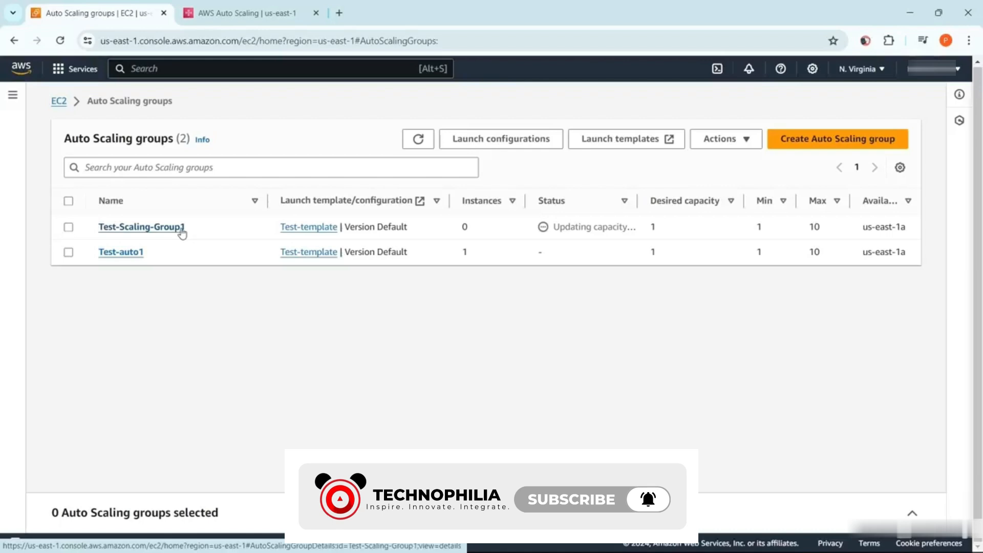
Switch to the AWS Auto Scaling console and start a scaling plan using the EC2 Auto Scaling group Test-Scaling-Group1
{"action": "left_click", "coordinate": [240, 13]}
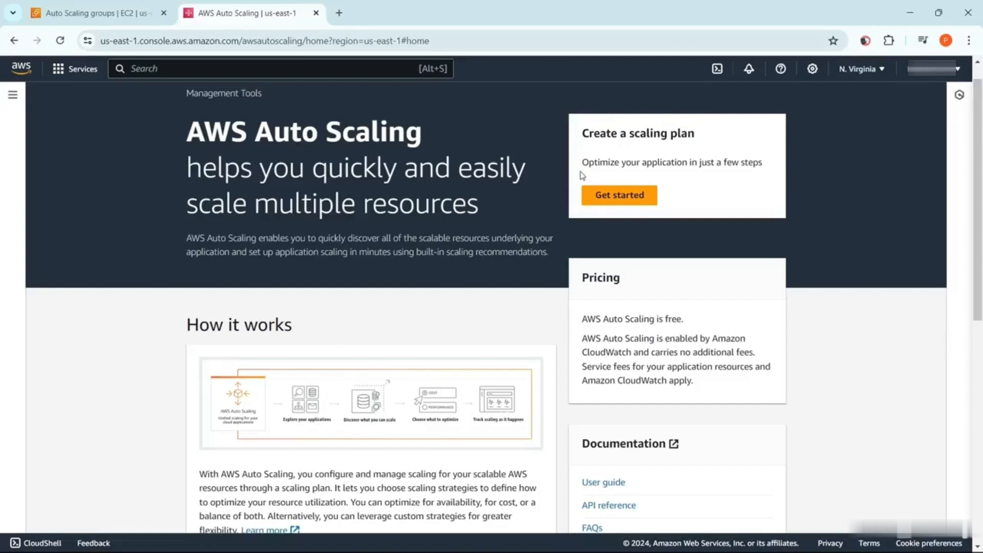
{"action": "left_click", "coordinate": [651, 202]}
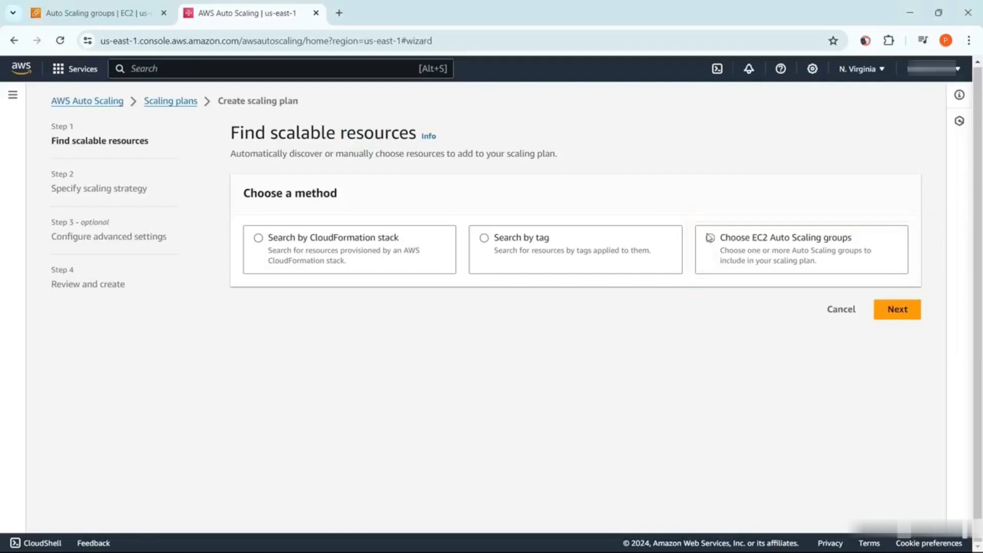
{"action": "left_click", "coordinate": [710, 237]}
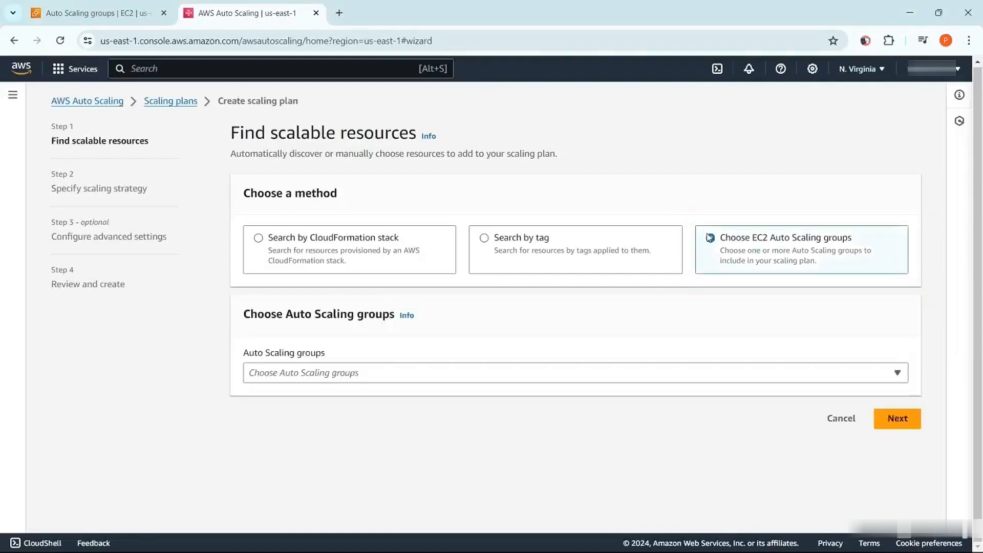
{"action": "left_click", "coordinate": [882, 368]}
{"action": "left_click", "coordinate": [253, 414]}
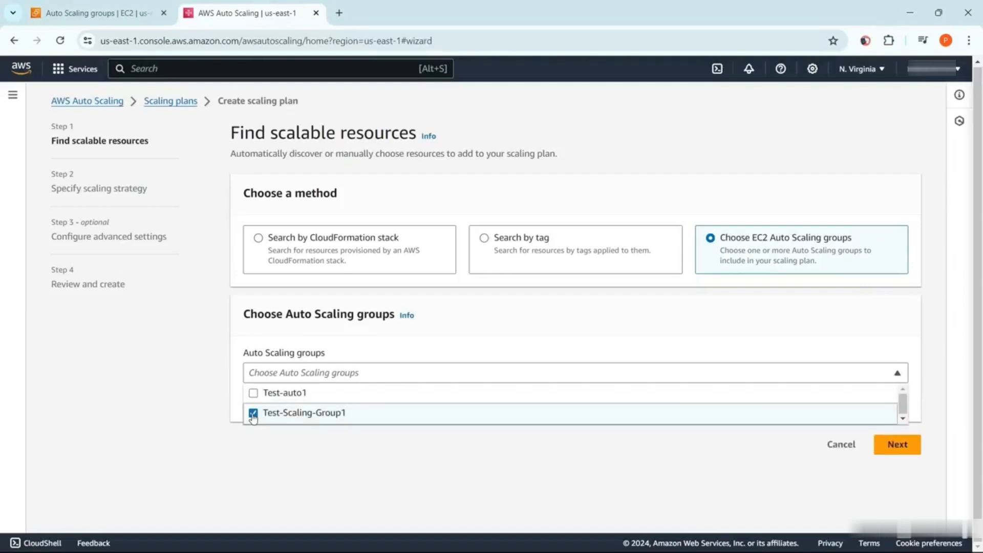
{"action": "left_click", "coordinate": [895, 446]}
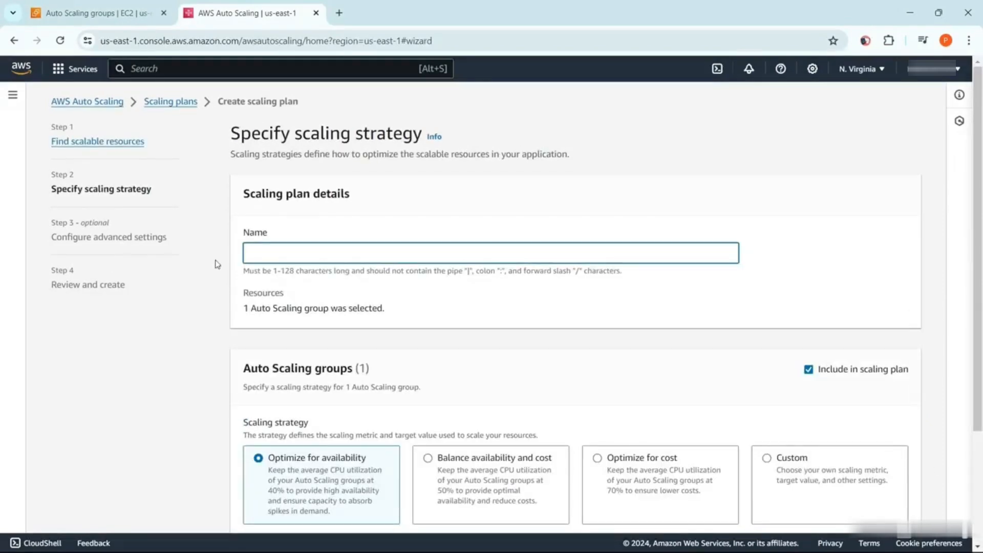
Name the scaling plan Test-Plan-01, review the configuration details, and proceed with the default Optimize for availability strategy
{"action": "type", "text": "Test-Plan-01"}
{"action": "scroll", "coordinate": [385, 379], "scroll_direction": "down", "scroll_amount": 3}
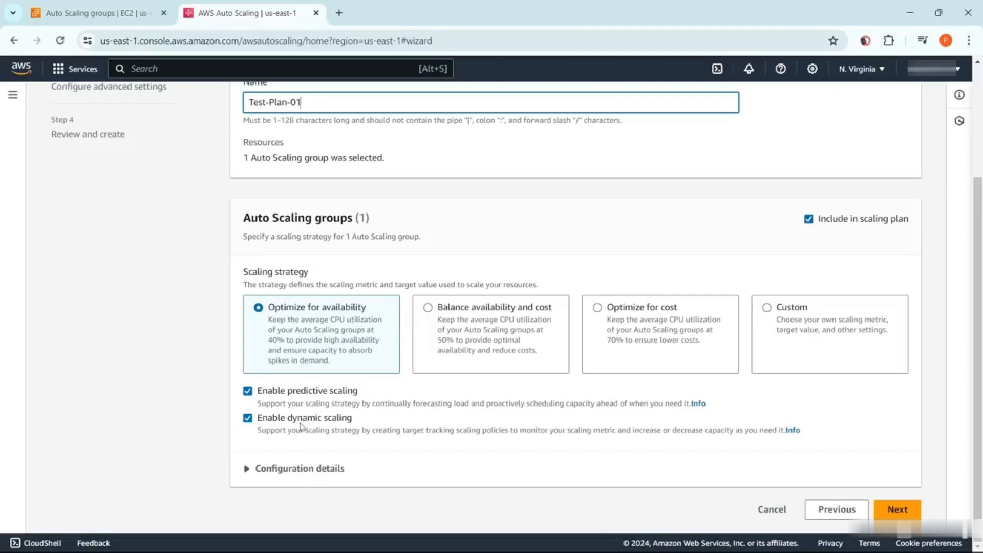
{"action": "left_click", "coordinate": [246, 468]}
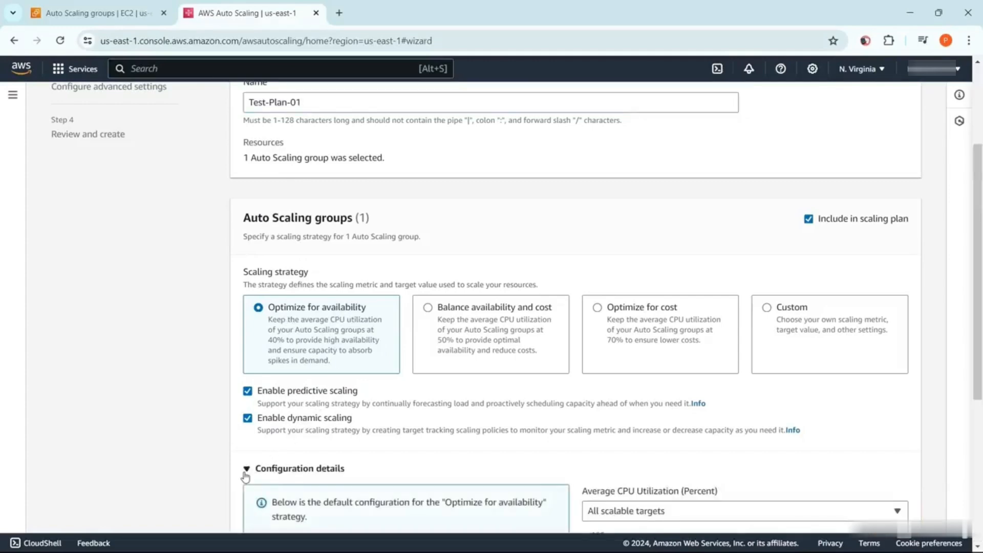
{"action": "scroll", "coordinate": [246, 476], "scroll_direction": "down", "scroll_amount": 3}
{"action": "scroll", "coordinate": [245, 476], "scroll_direction": "down", "scroll_amount": 2}
{"action": "scroll", "coordinate": [245, 476], "scroll_direction": "down", "scroll_amount": 1}
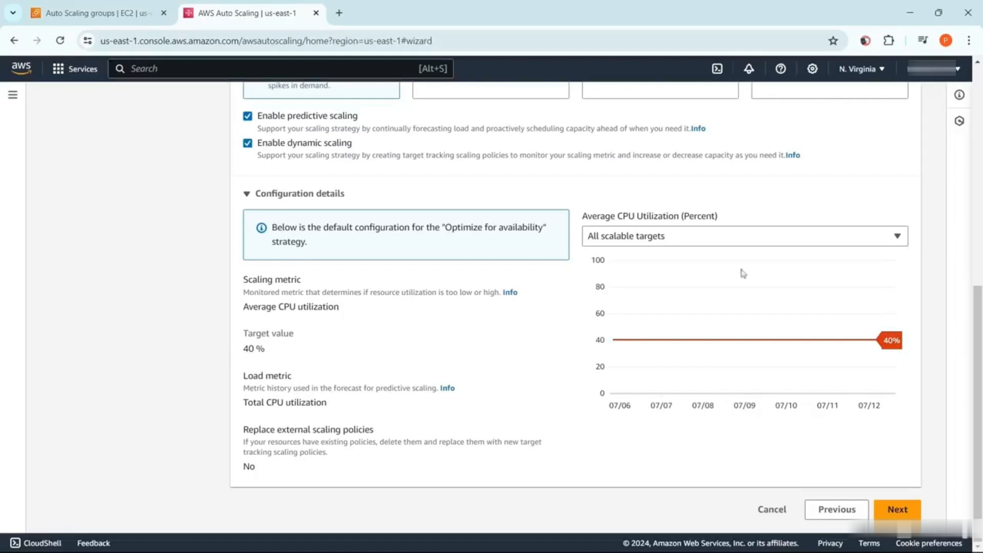
{"action": "left_click", "coordinate": [893, 511]}
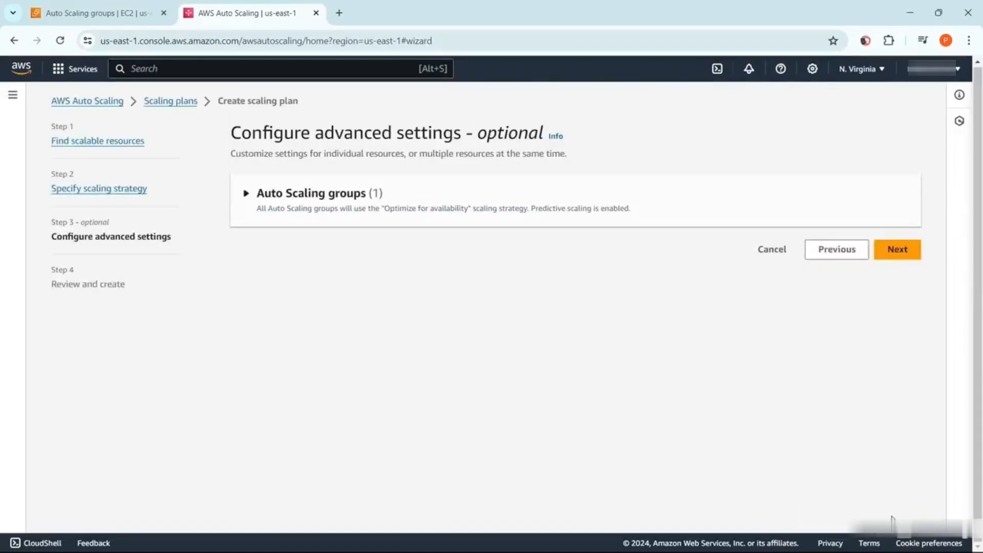
Select Test-Scaling-Group1 in the advanced settings and review its general settings, including scaling strategy, metric, target value and capacity limits
{"action": "left_click", "coordinate": [247, 194]}
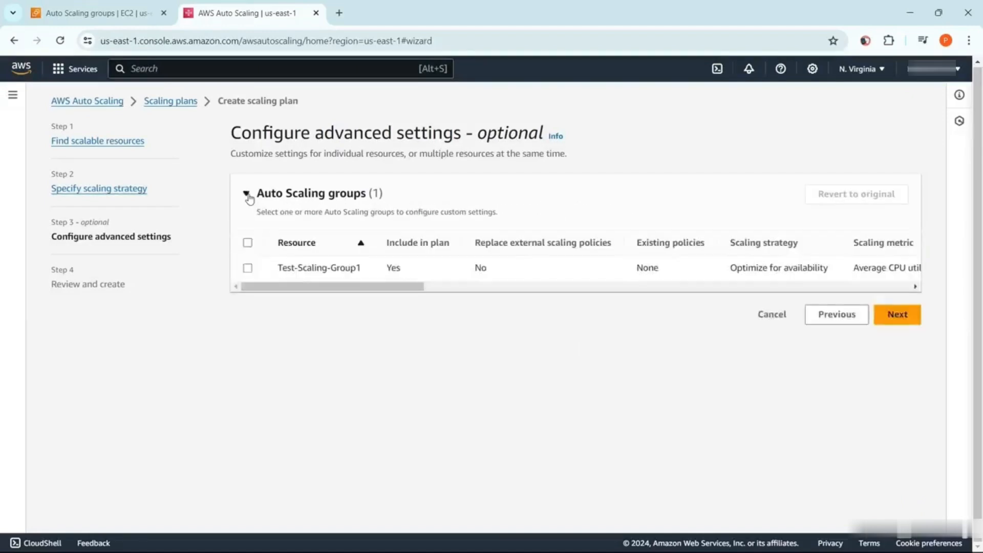
{"action": "left_click", "coordinate": [247, 269]}
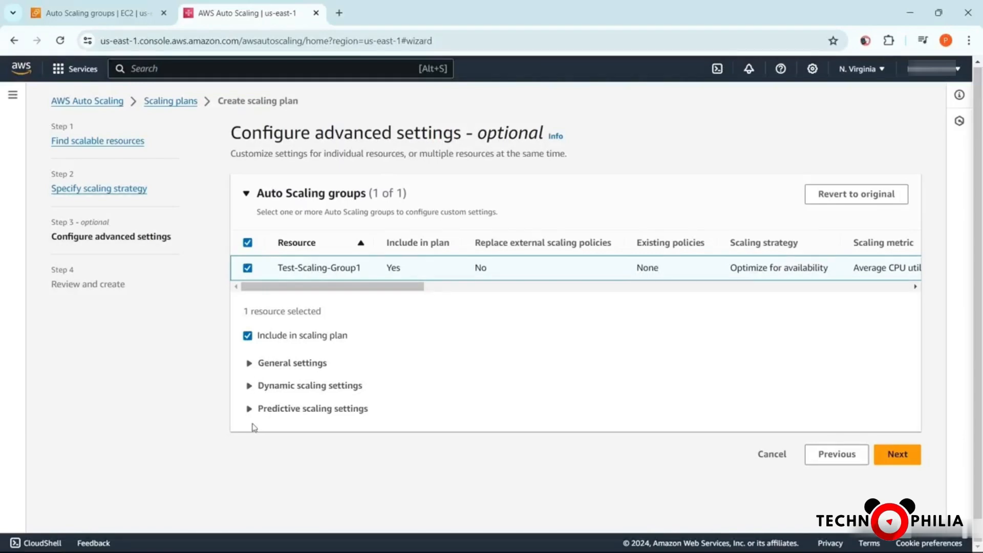
{"action": "left_click", "coordinate": [251, 363]}
{"action": "scroll", "coordinate": [253, 363], "scroll_direction": "down", "scroll_amount": 3}
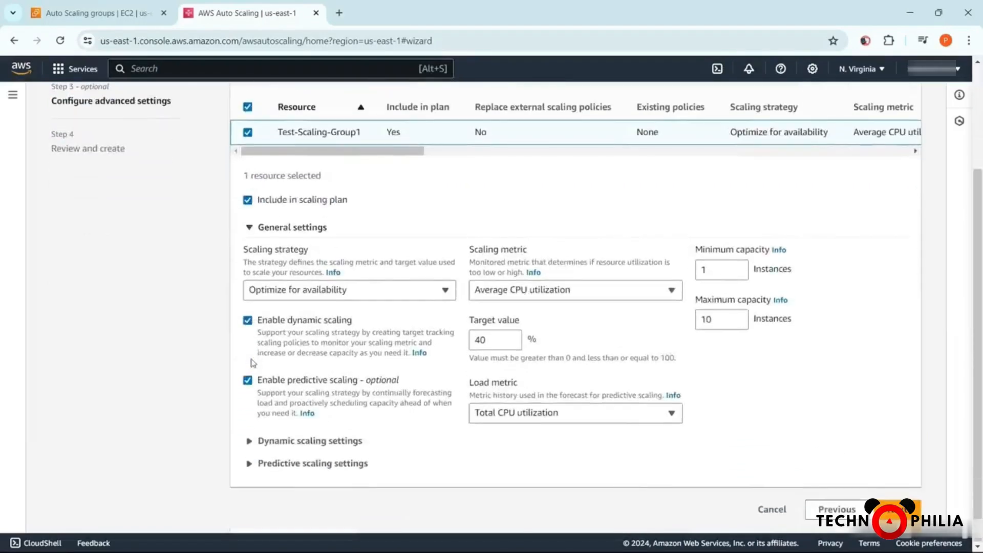
{"action": "left_click", "coordinate": [487, 341]}
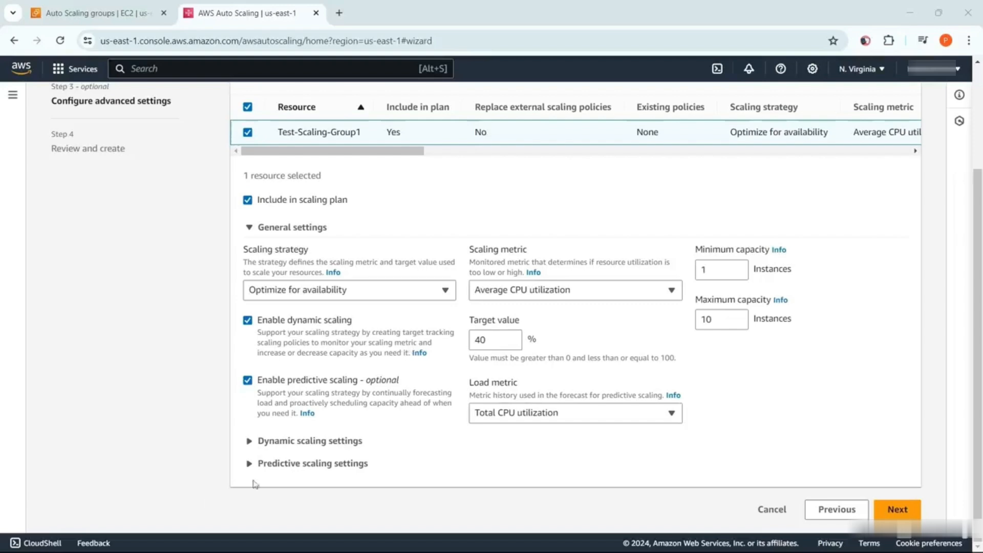
Expand and review the dynamic and predictive scaling settings of Test-Scaling-Group1, including the maximum capacity behavior
{"action": "left_click", "coordinate": [254, 441]}
{"action": "scroll", "coordinate": [254, 443], "scroll_direction": "down", "scroll_amount": 1}
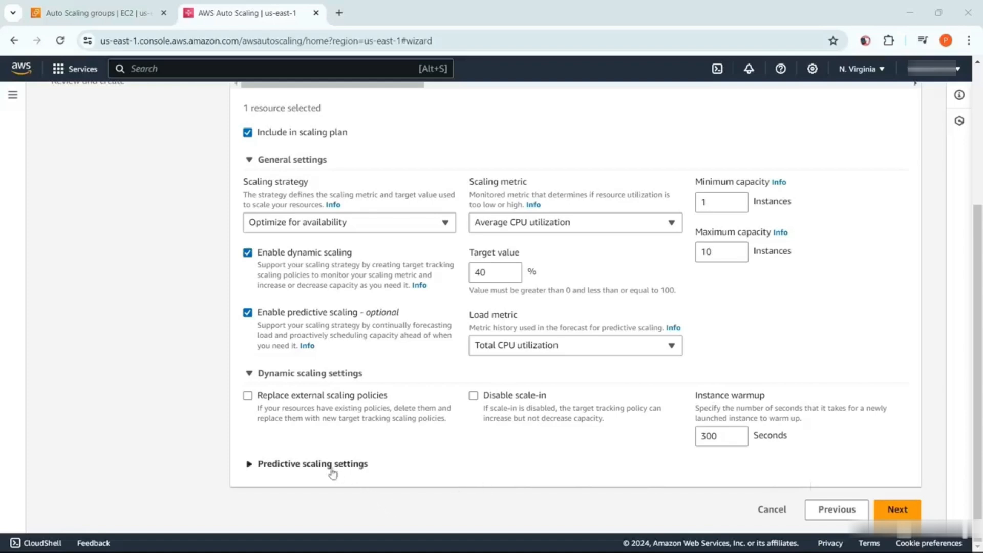
{"action": "left_click", "coordinate": [249, 464]}
{"action": "scroll", "coordinate": [249, 463], "scroll_direction": "down", "scroll_amount": 1}
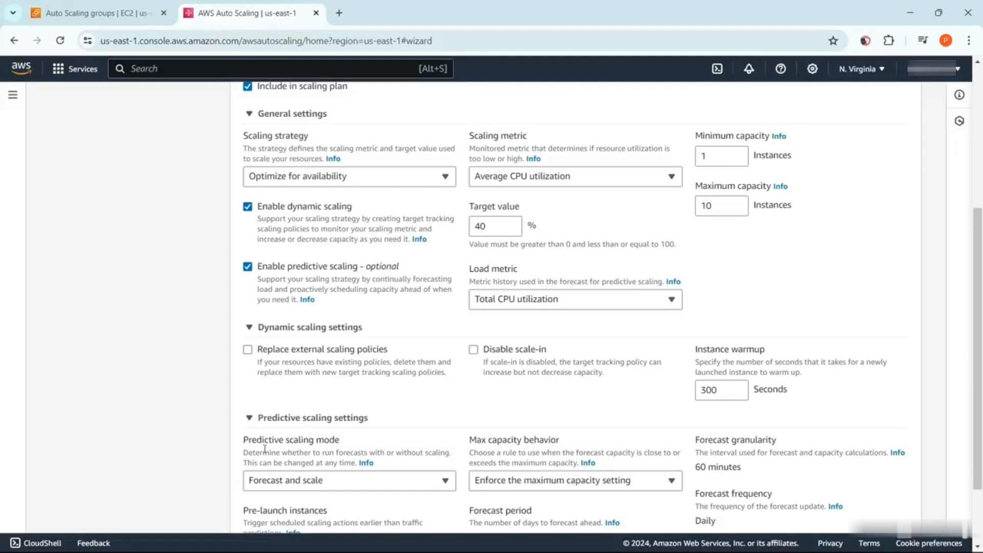
{"action": "scroll", "coordinate": [525, 457], "scroll_direction": "down", "scroll_amount": 1}
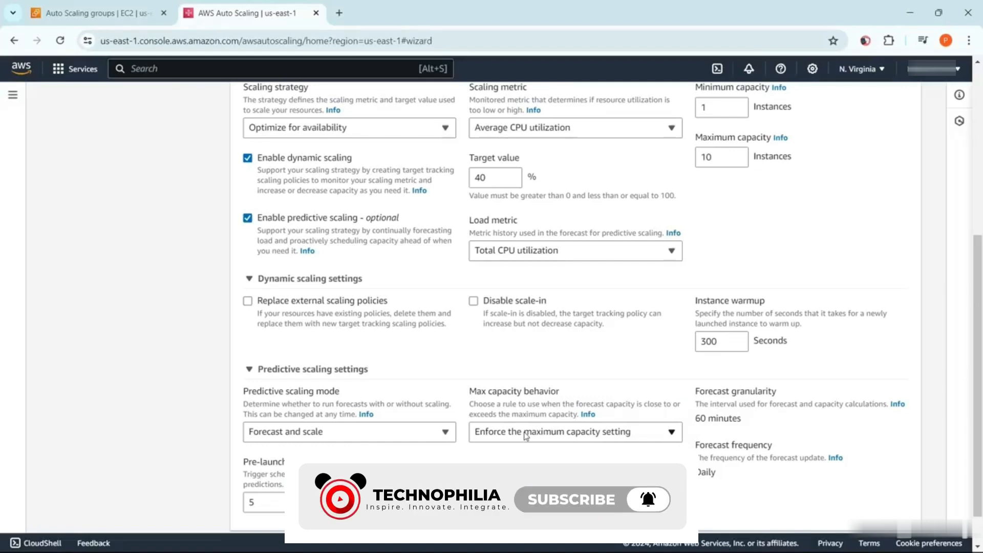
{"action": "left_click", "coordinate": [600, 435]}
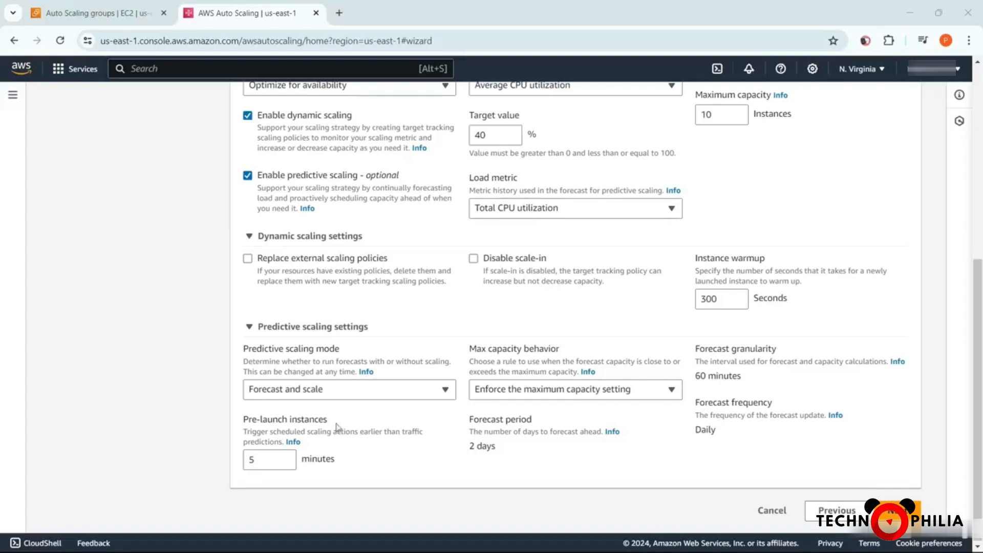
Accept the default advanced settings and create the scaling plan from the review page
{"action": "left_click", "coordinate": [895, 510]}
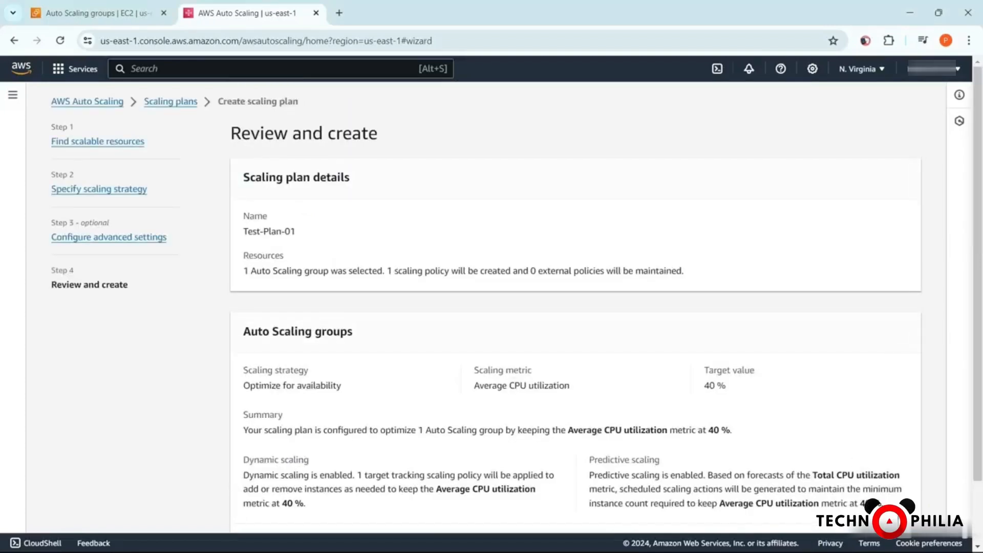
{"action": "scroll", "coordinate": [517, 294], "scroll_direction": "down", "scroll_amount": 2}
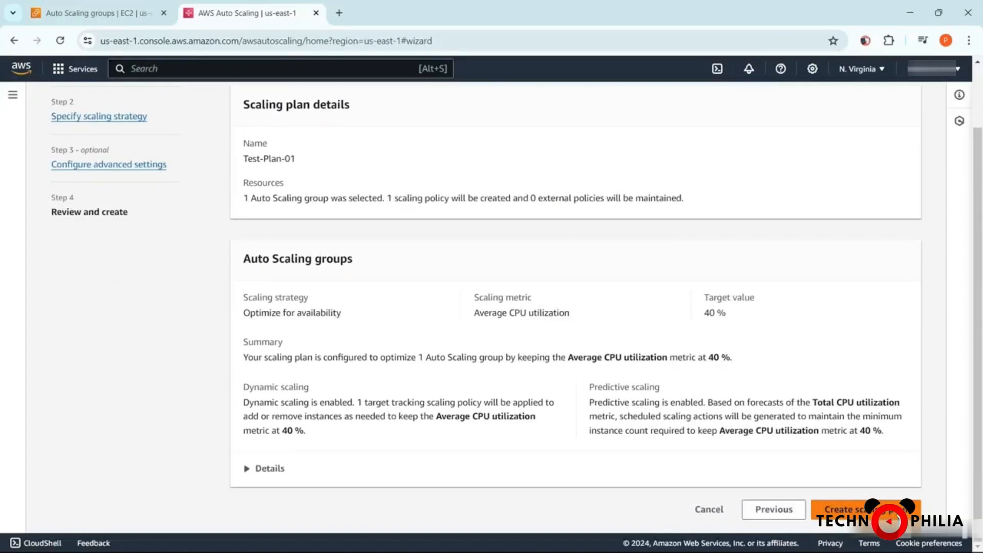
{"action": "left_click", "coordinate": [896, 510]}
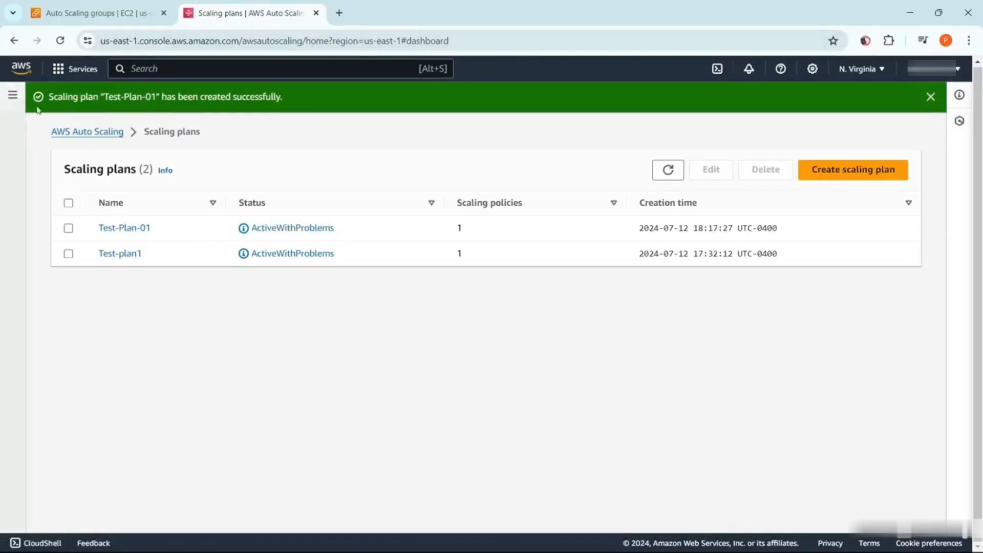
Open the scaling plan Test-Plan-01 and examine its status details and the CPU utilization graphs of its Auto Scaling group
{"action": "left_click", "coordinate": [136, 231]}
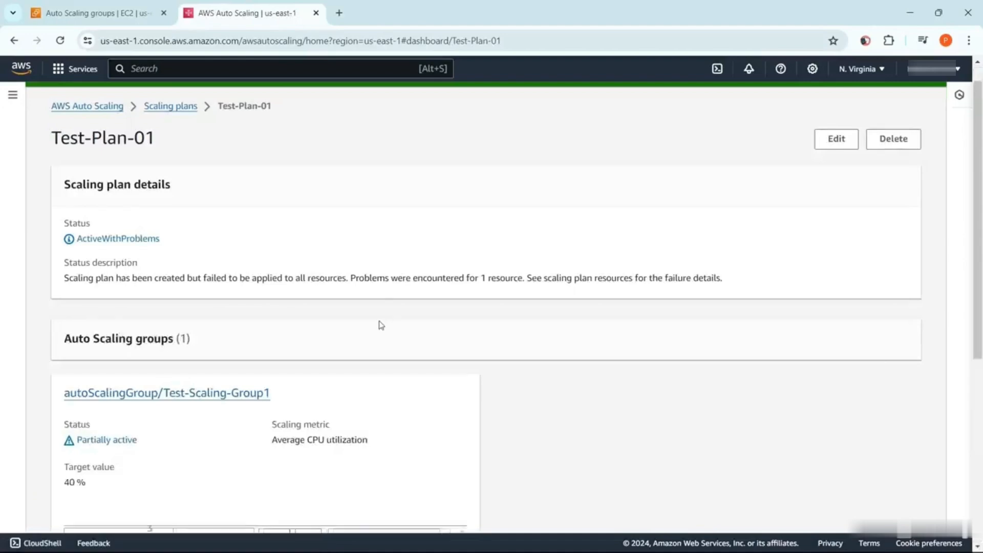
{"action": "scroll", "coordinate": [380, 325], "scroll_direction": "down", "scroll_amount": 5}
{"action": "scroll", "coordinate": [380, 325], "scroll_direction": "up", "scroll_amount": 3}
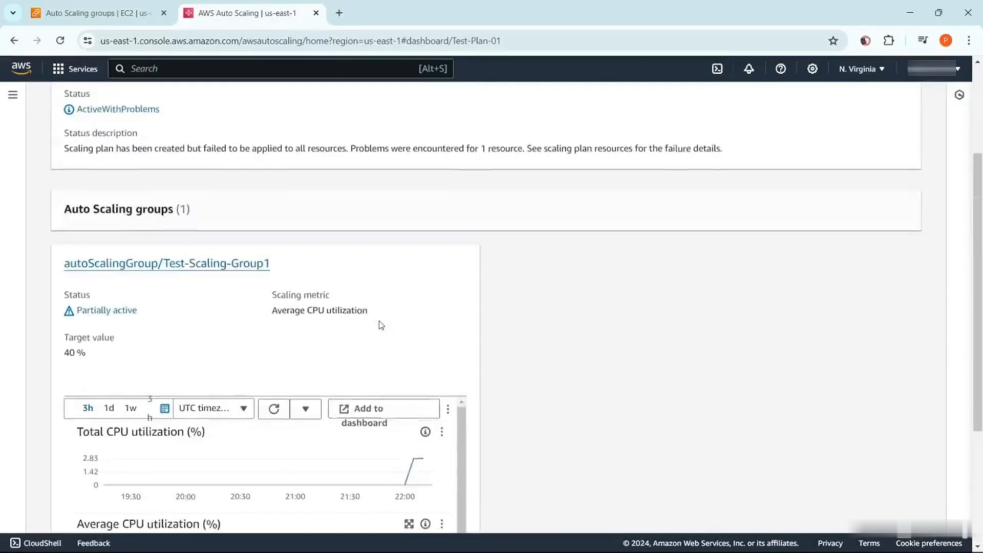
{"action": "scroll", "coordinate": [379, 324], "scroll_direction": "down", "scroll_amount": 1}
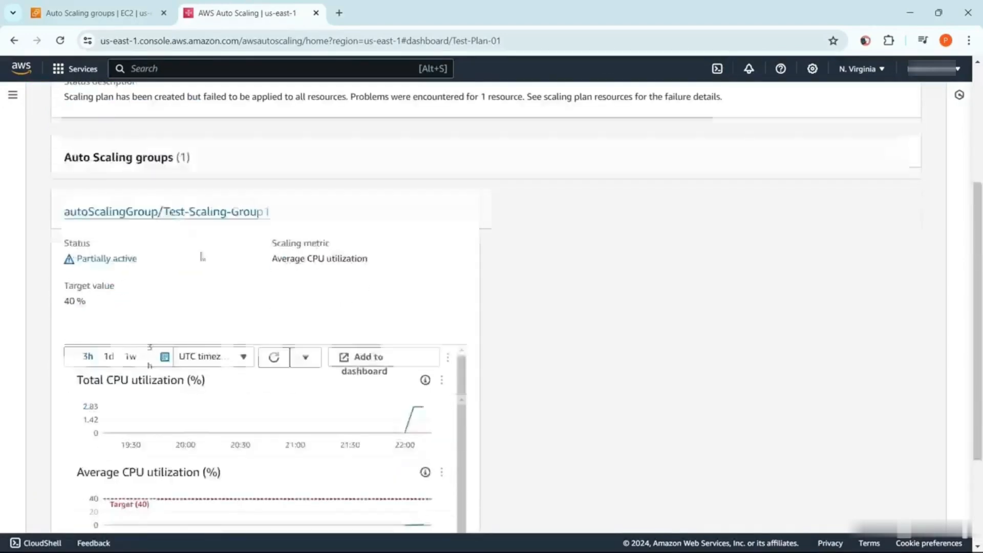
Open the details of Test-Scaling-Group1, examine its predictive scaling forecasts, and switch to the AWS blog post on Predictive Scaling for EC2
{"action": "left_click", "coordinate": [169, 214]}
{"action": "scroll", "coordinate": [321, 270], "scroll_direction": "down", "scroll_amount": 10}
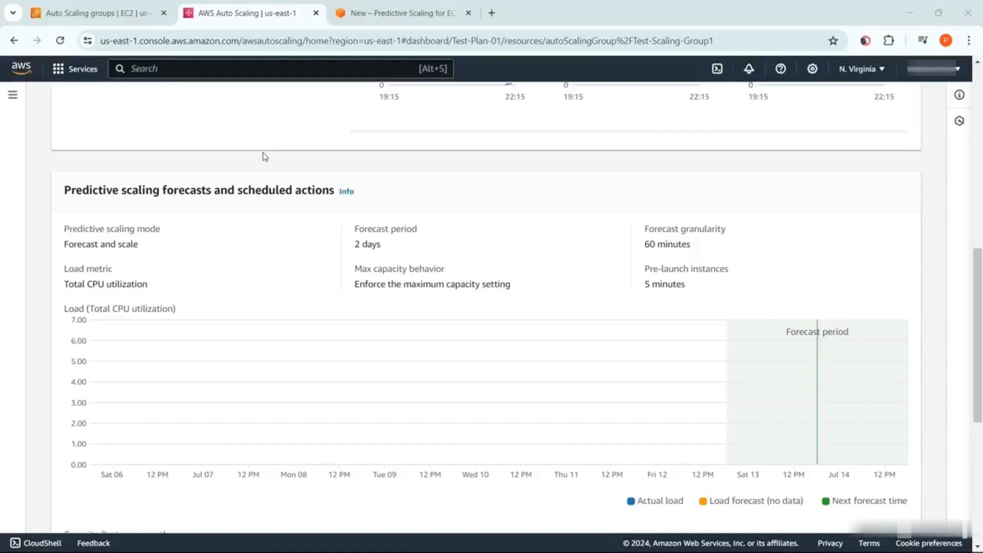
{"action": "left_click", "coordinate": [384, 11]}
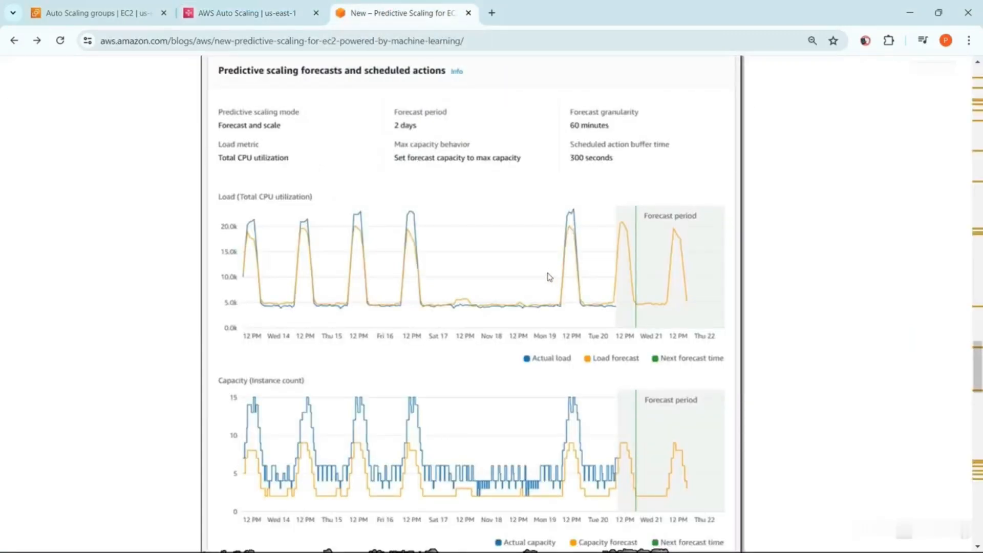